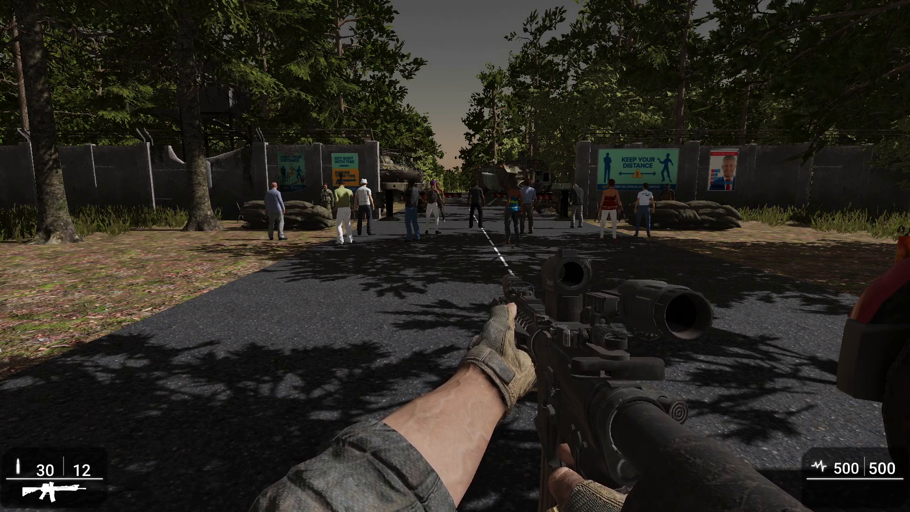
Holster the rifle and walk unarmed toward the crowd at the checkpoint, backing off again to test the hostile zone
key("h")
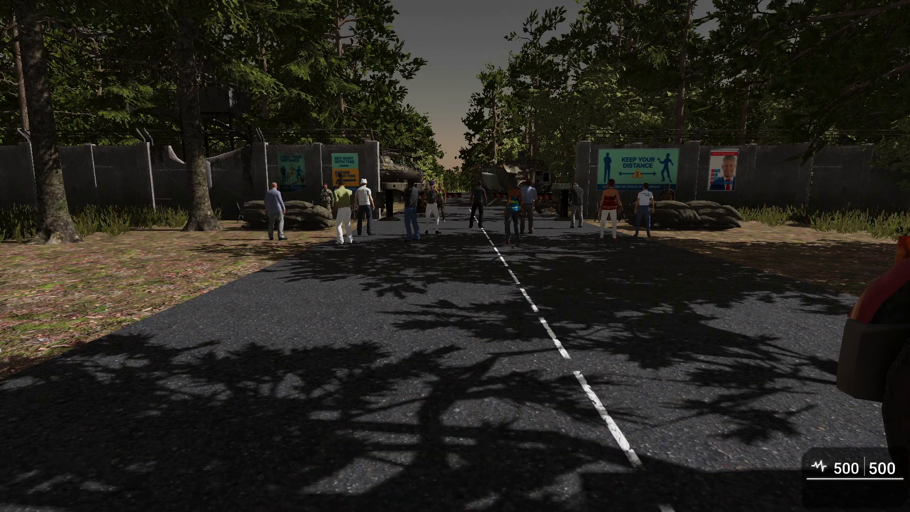
key("w")
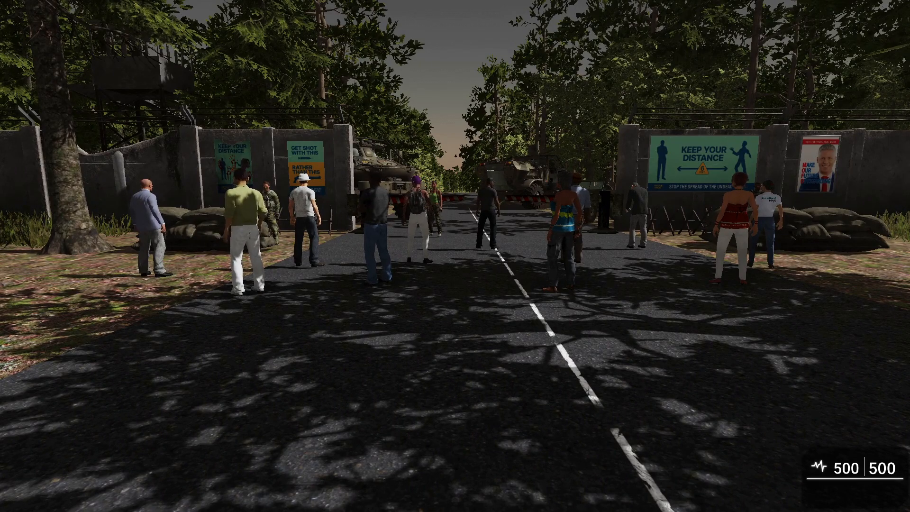
key("w")
key("s")
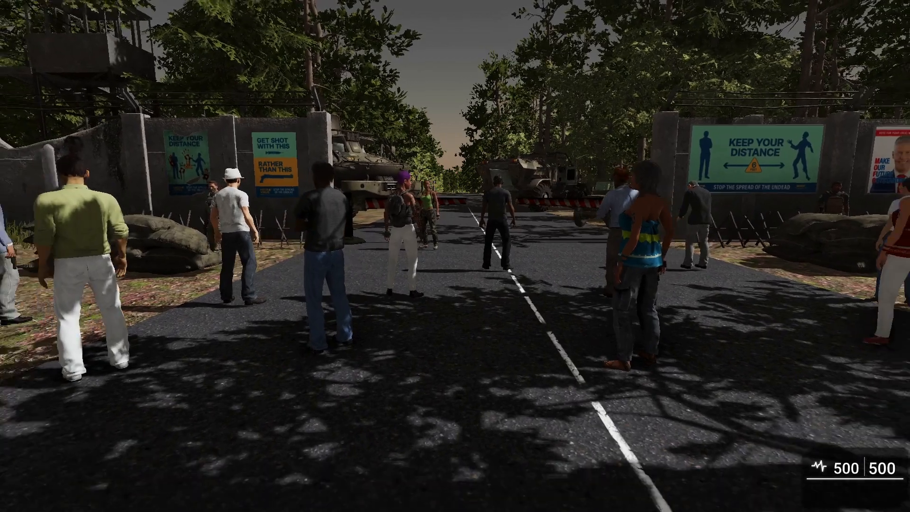
key("a")
key("s")
key("d")
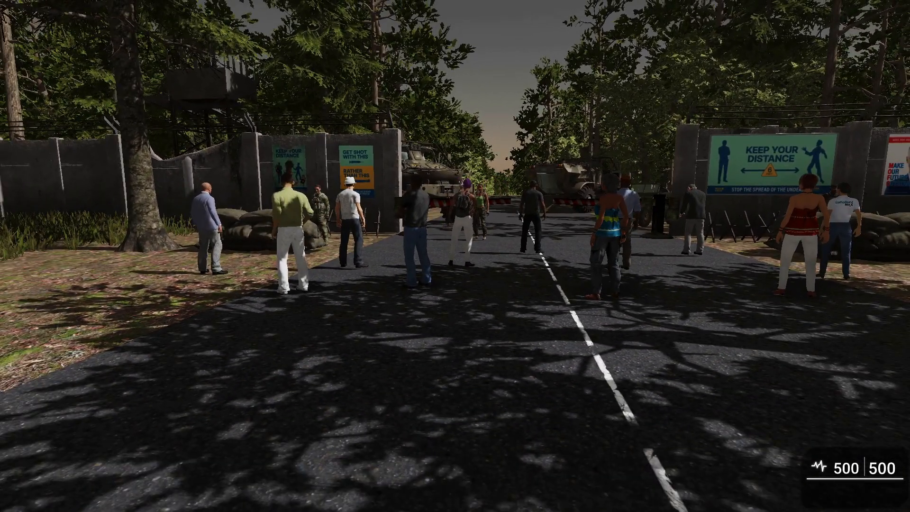
Sidestep back and forth across the road behind the crowd while unarmed
key("a")
key("d")
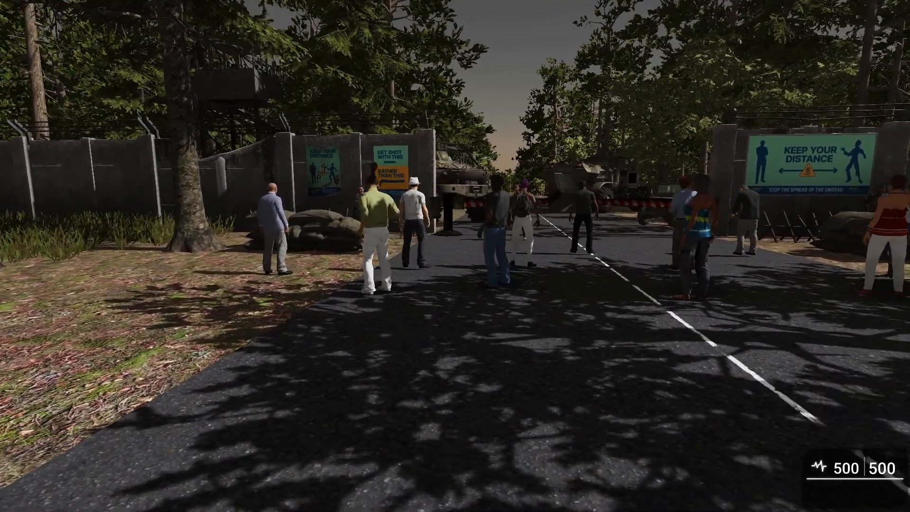
key("d")
key("a")
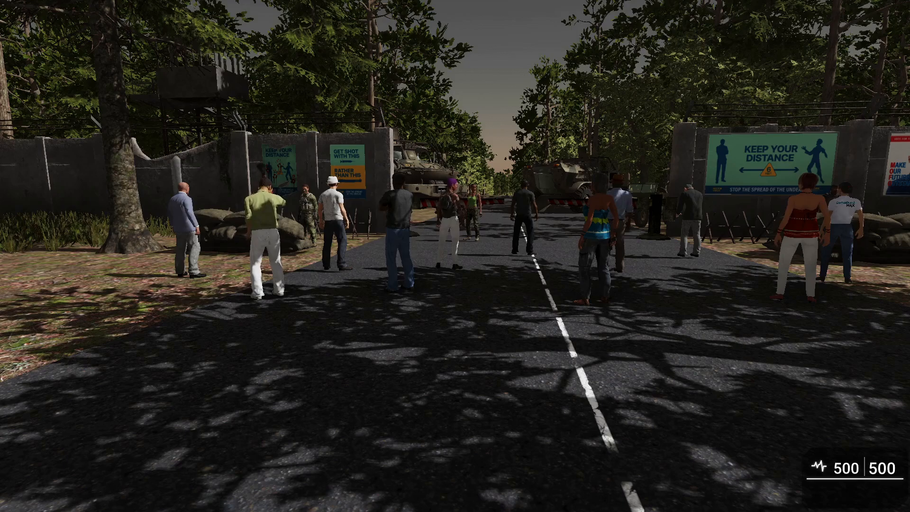
key("a")
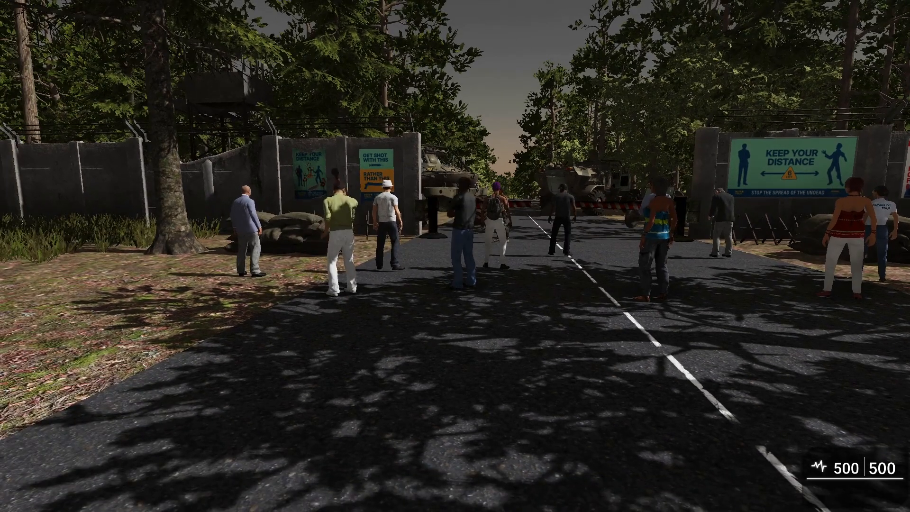
key("d")
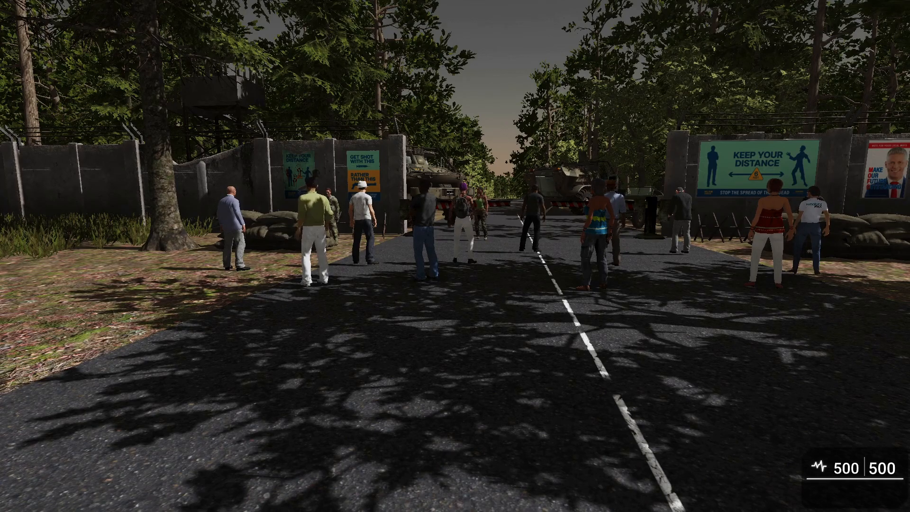
Draw the rifle and sidestep along the road at a distance from the checkpoint
key("1")
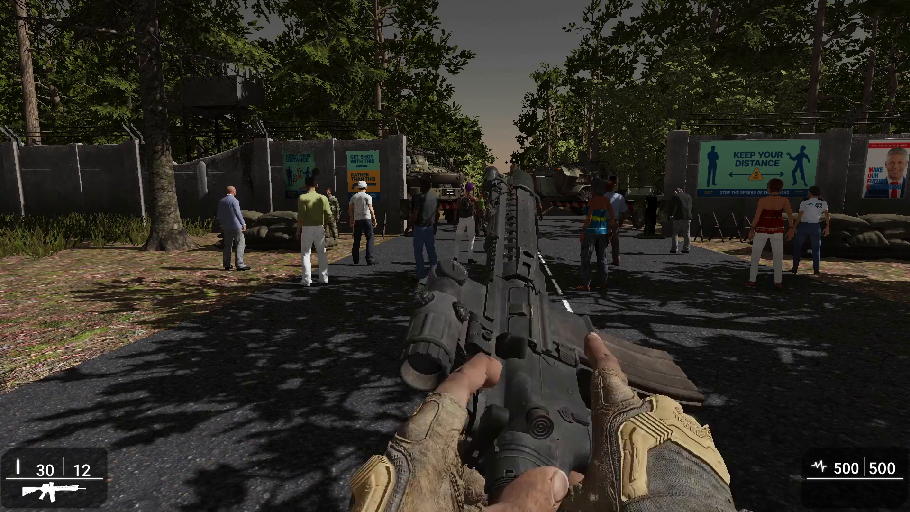
key("a")
key("d")
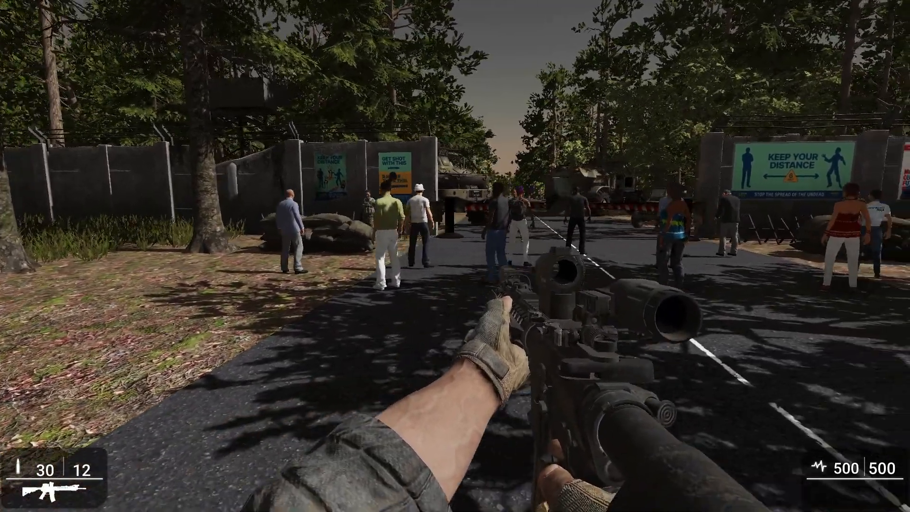
key("a")
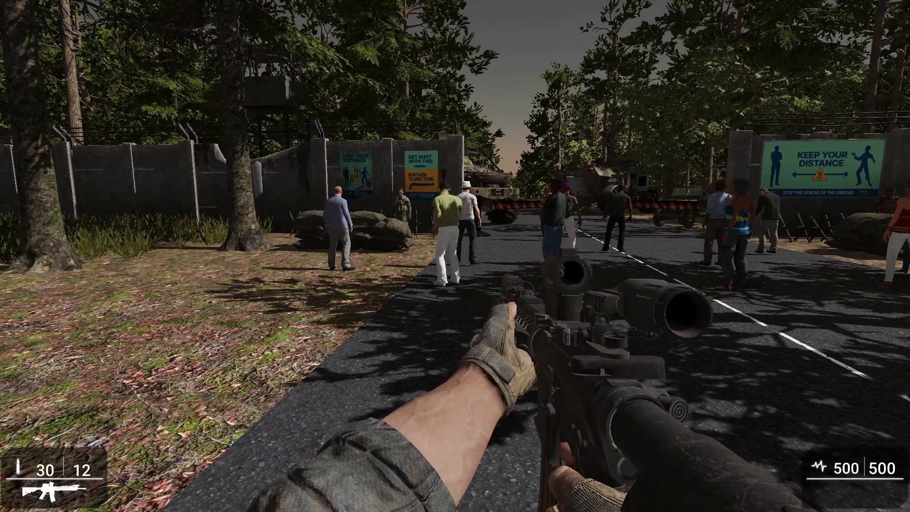
Holster the rifle, walk past the crowd to the guards at the barrier and draw the rifle in front of them
key("1")
key("w")
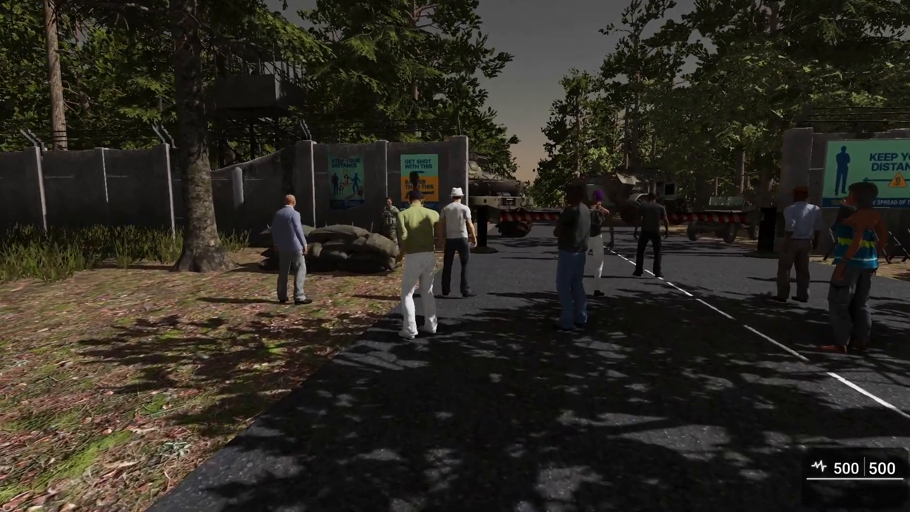
key("w")
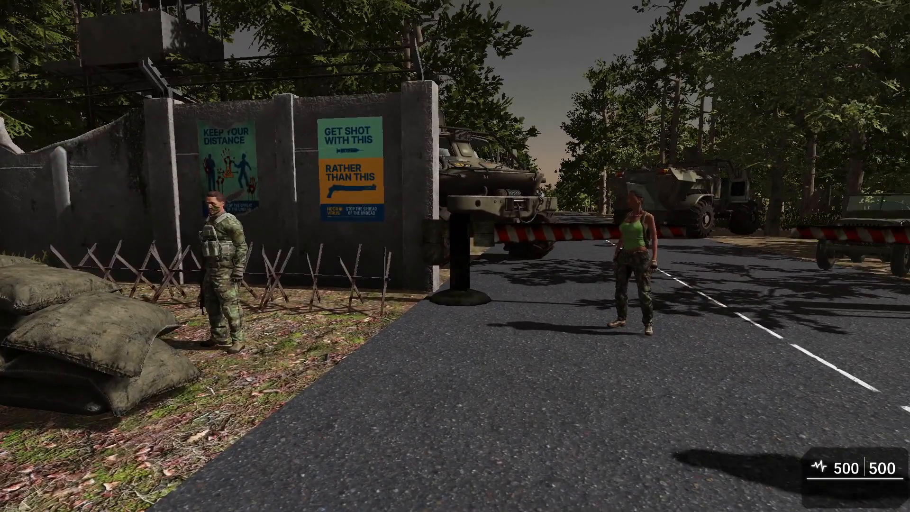
key("1")
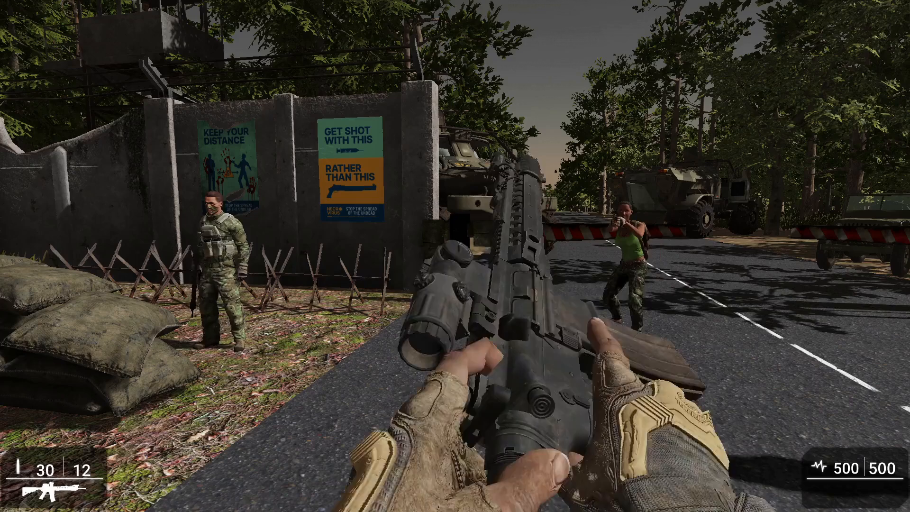
key("a")
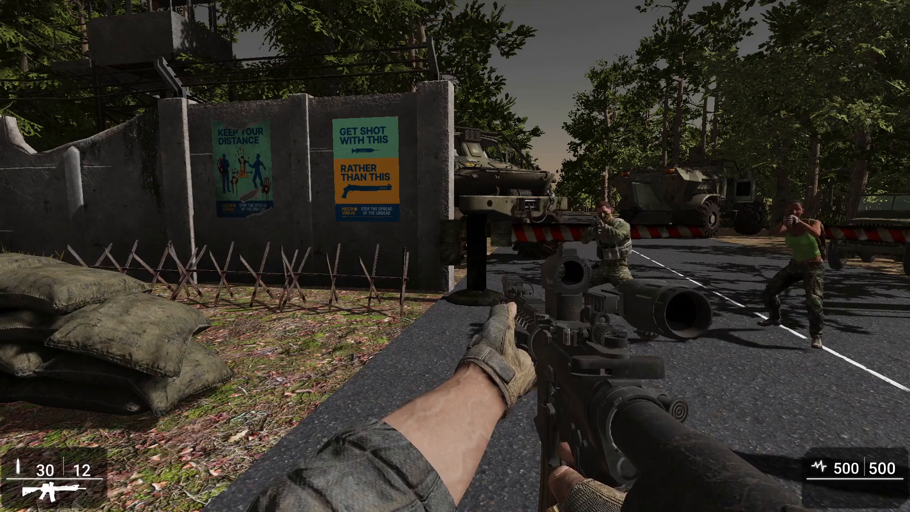
Put the rifle away and walk across the road to the sandbags by the KEEP YOUR DISTANCE billboard
key("0")
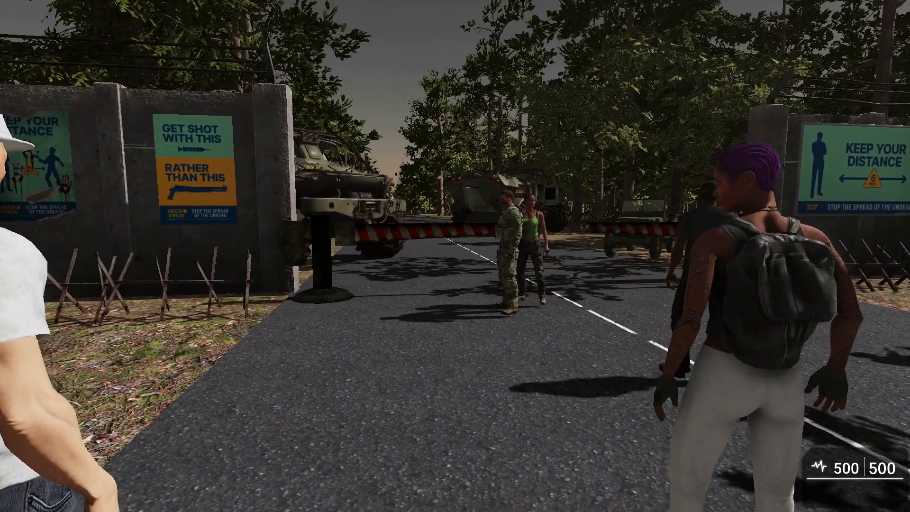
key("w")
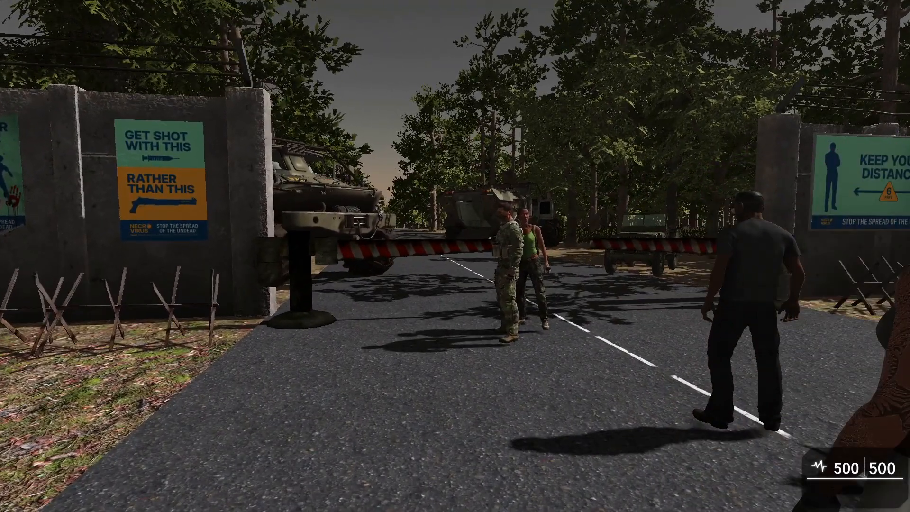
key("s")
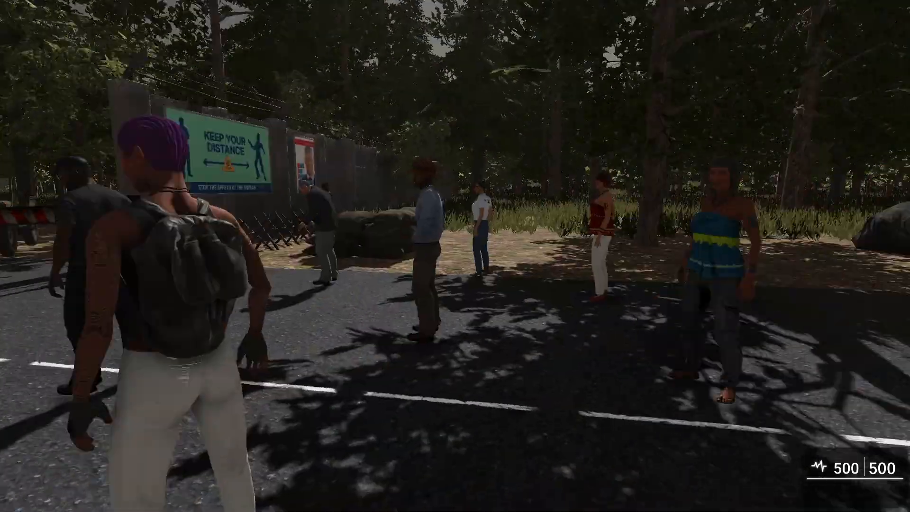
key("w")
key("w")
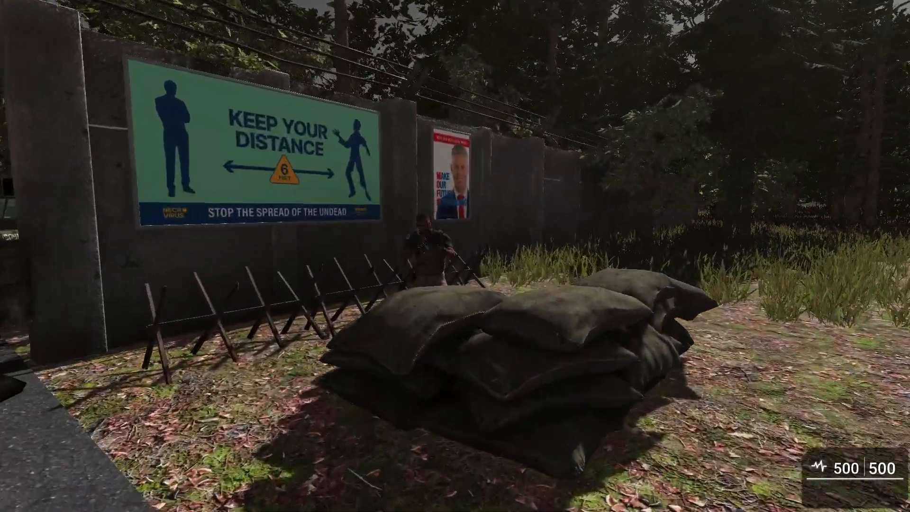
Draw the rifle in front of the guard behind the sandbags, back away and end the test game
key("1")
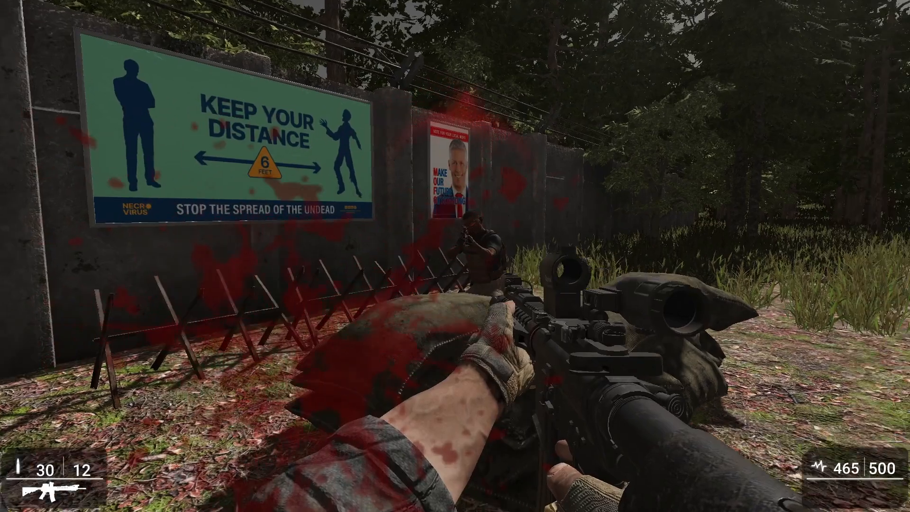
key("s")
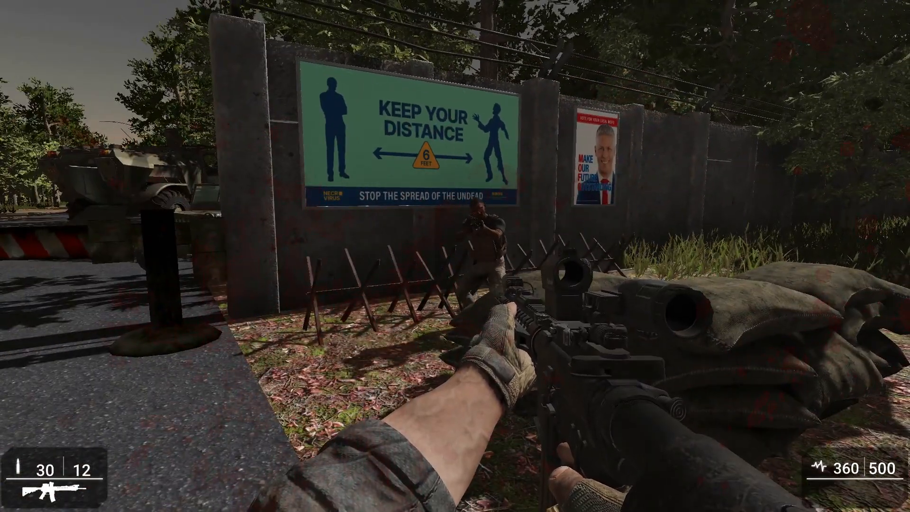
key("Escape")
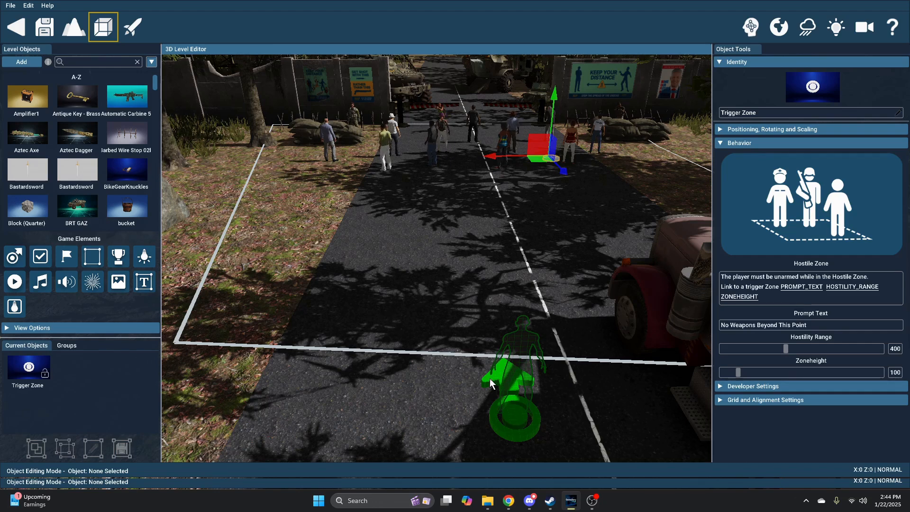
Select the soldier behind the sandbags and review its Character Attack behavior settings
left_click(354, 114)
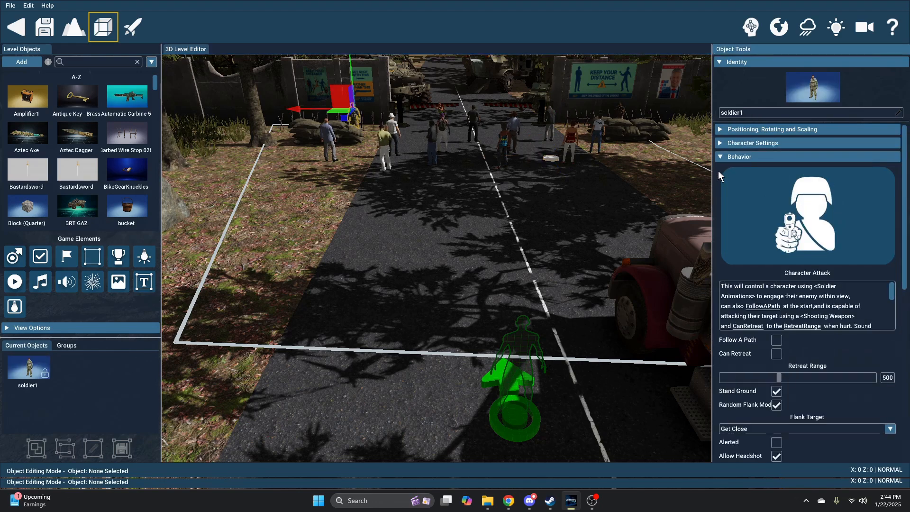
scroll(740, 232, "down", 3)
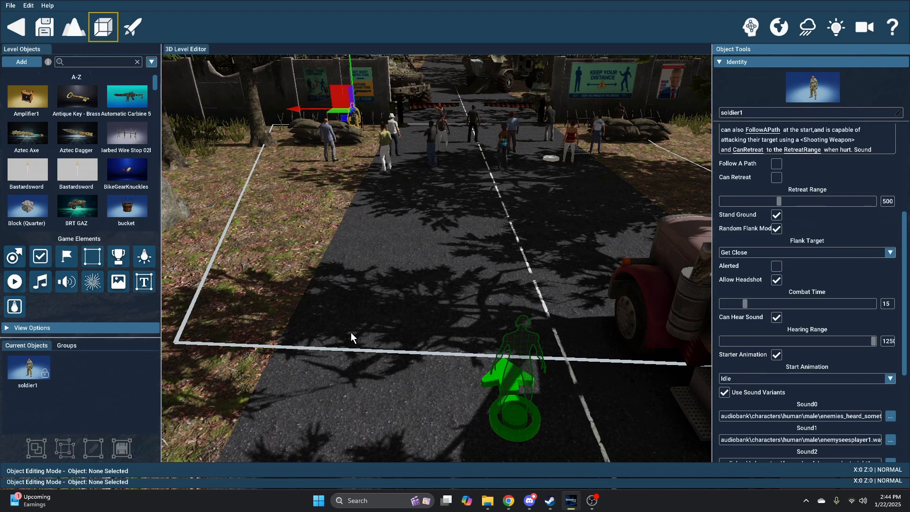
Search the object library for "floor" and pick the Access Corridor Floor (01) object
left_click(35, 65)
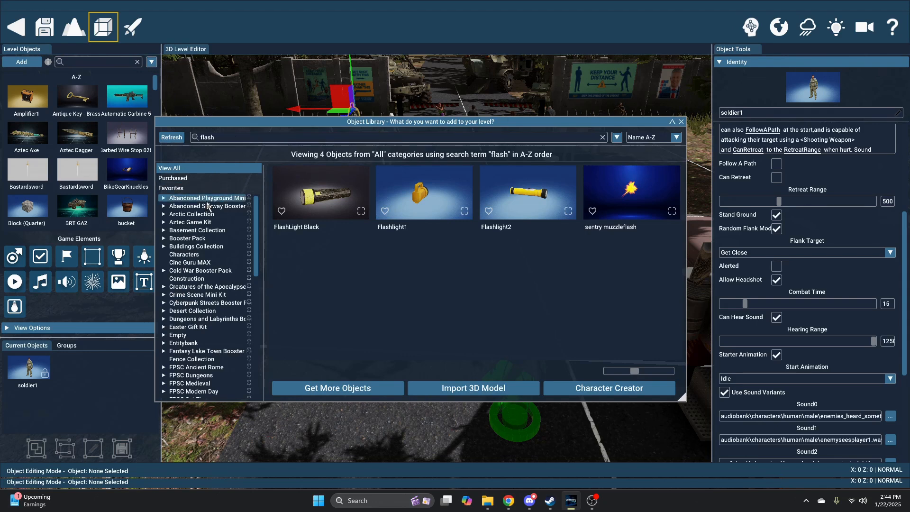
left_click(235, 137)
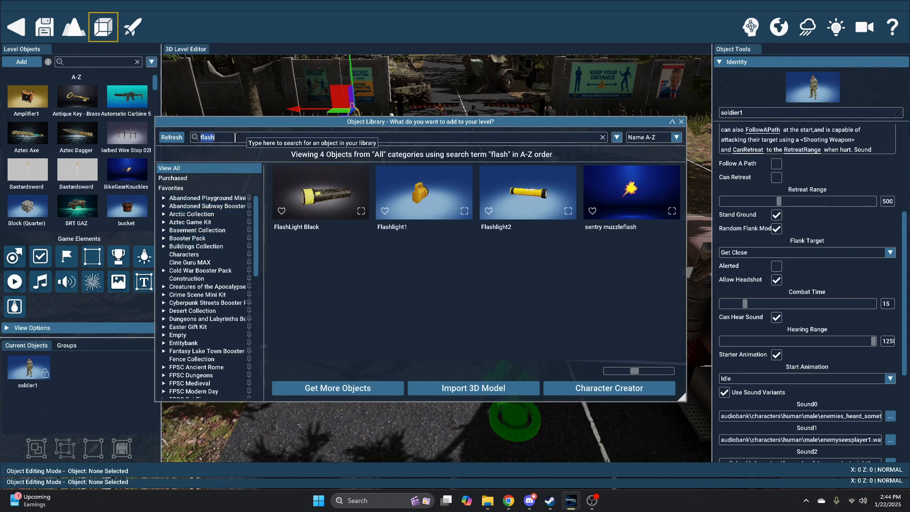
type("floor")
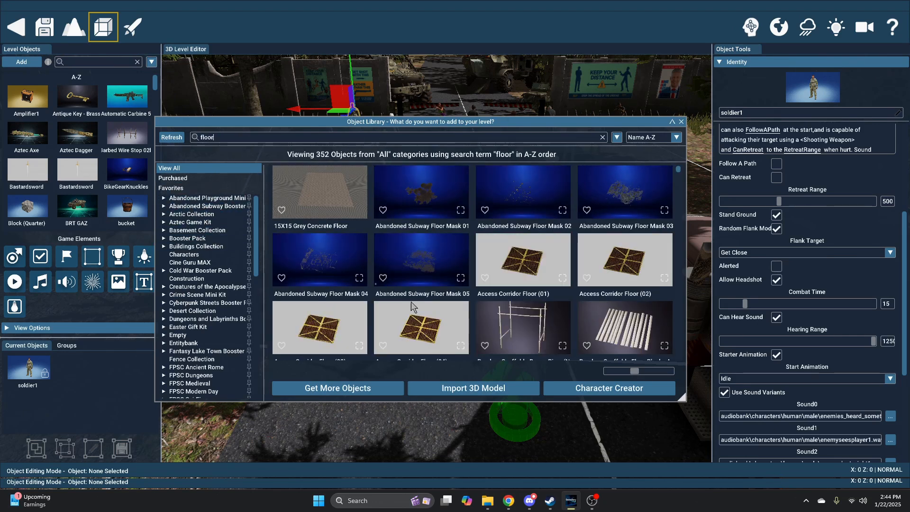
scroll(508, 283, "down", 1)
left_click(523, 224)
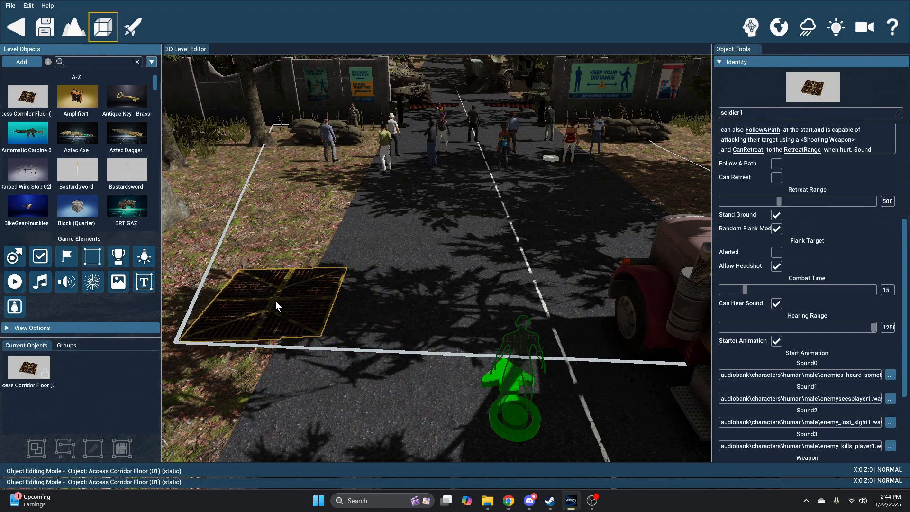
Place five Access Corridor Floor (01) tiles in a row along the zone's edge toward the checkpoint
left_click(276, 301)
left_click(24, 361)
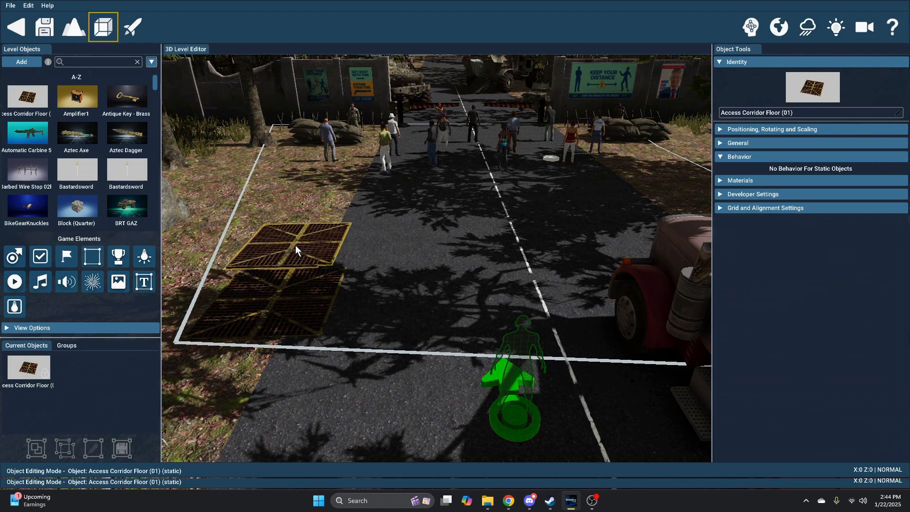
left_click(291, 248)
left_click(28, 367)
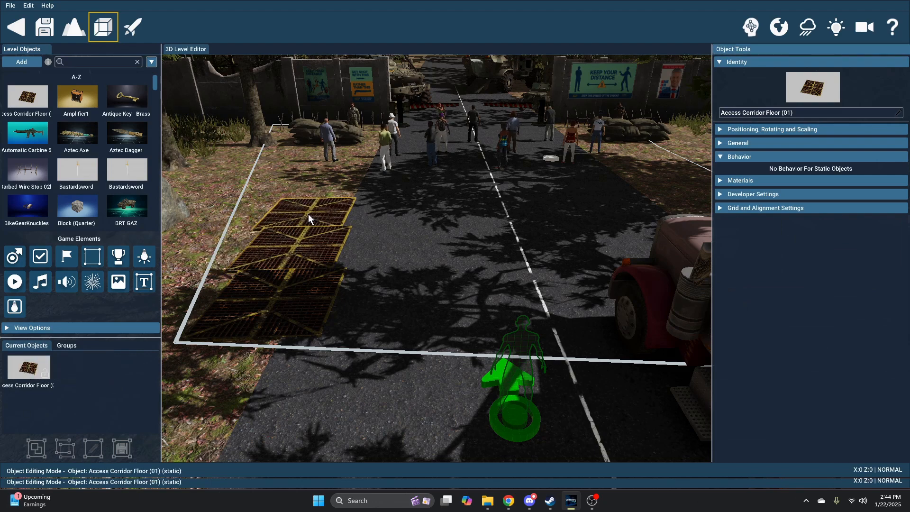
left_click(303, 211)
left_click(65, 362)
left_click(323, 186)
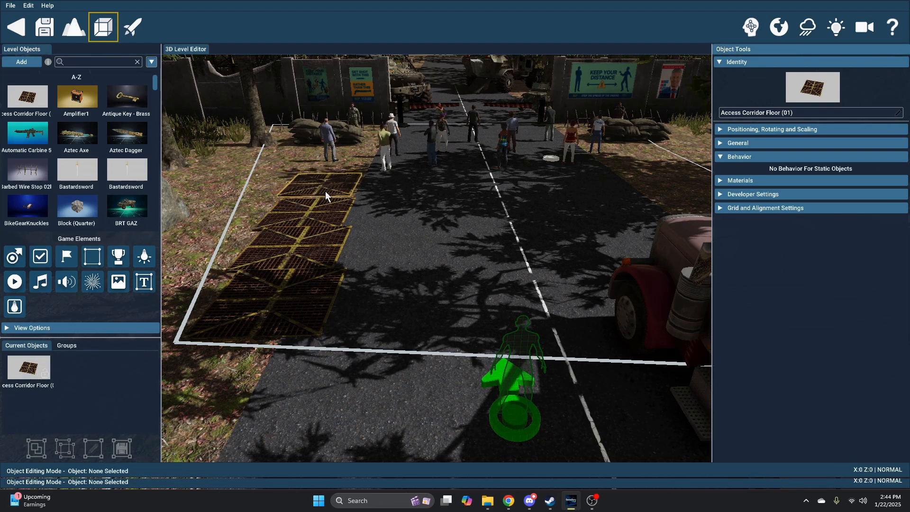
left_click_drag(40, 365, 340, 164)
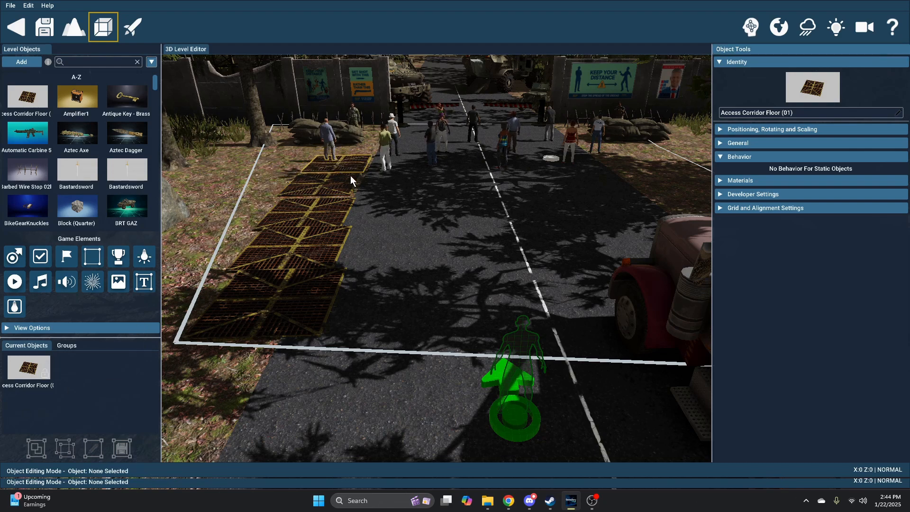
Delete all five floor tiles from the row along the zone's edge
left_click(289, 302)
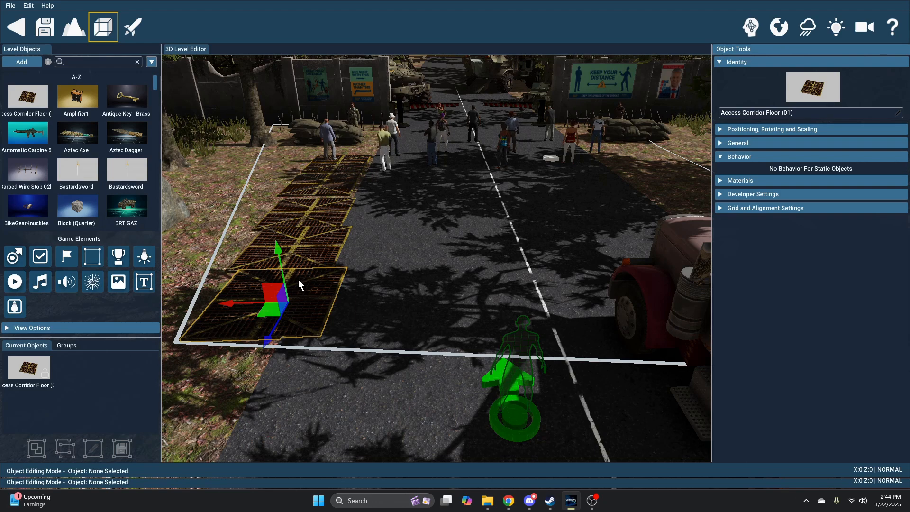
key("Delete")
left_click(305, 241)
key("Delete")
left_click(314, 212)
key("Delete")
left_click(322, 184)
key("Delete")
left_click(328, 169)
key("Delete")
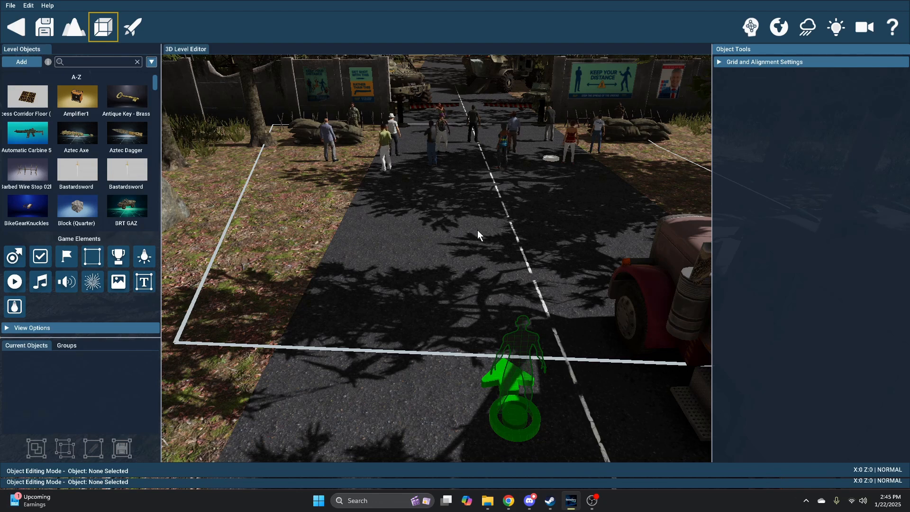
Select the soldier standing behind the sandbags beside the road and examine his Character Attack behavior
left_click(509, 288)
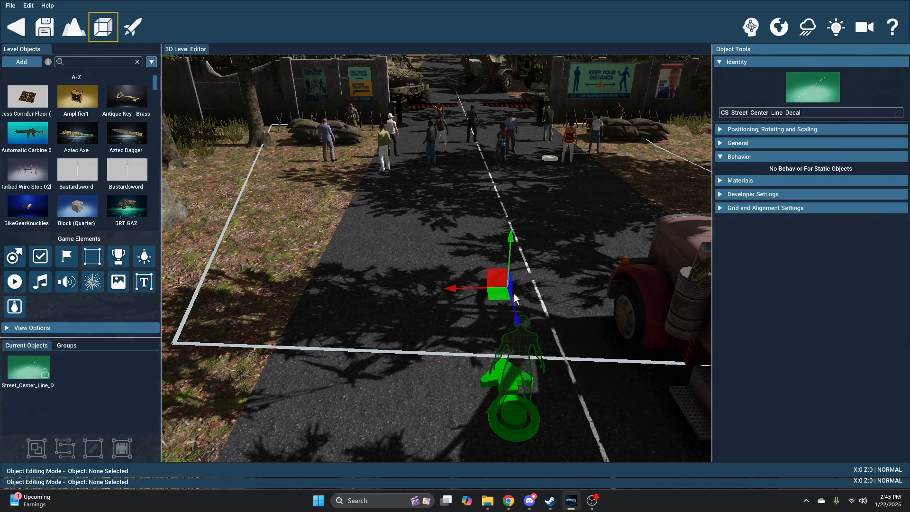
left_click(354, 110)
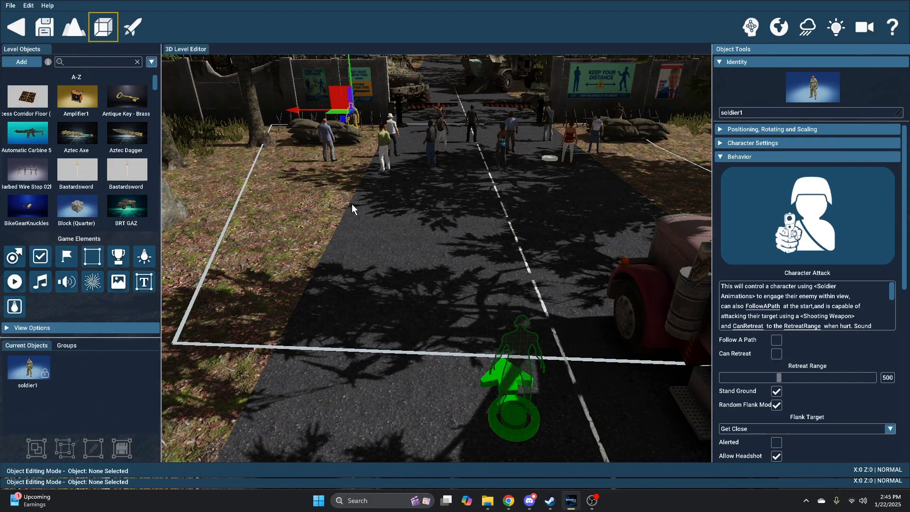
Select the trigger zone among the civilians near the checkpoint and examine its Hostile Zone behavior properties
right_click_drag(451, 264, 462, 212)
key("w")
key("d")
right_click_drag(549, 270, 547, 316)
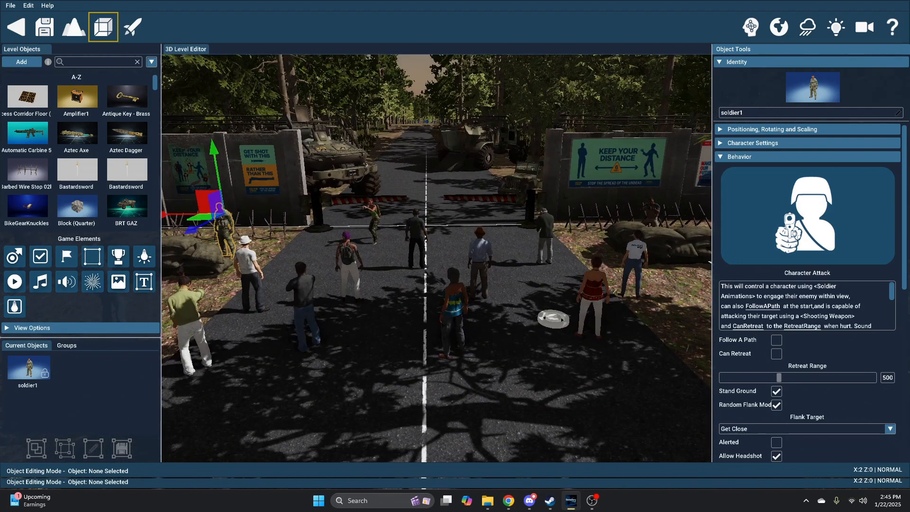
left_click(549, 318)
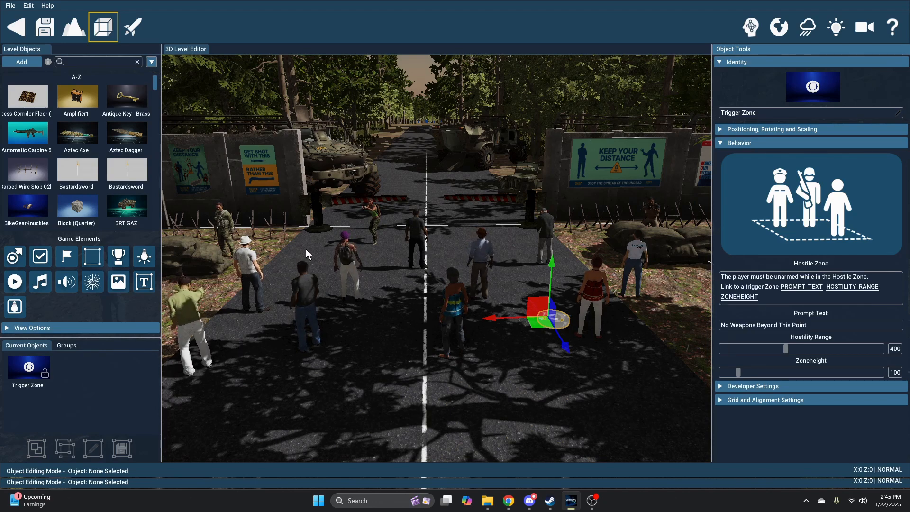
Select the military contractor at the checkpoint barrier and examine the View Range in her character settings
left_click(370, 218)
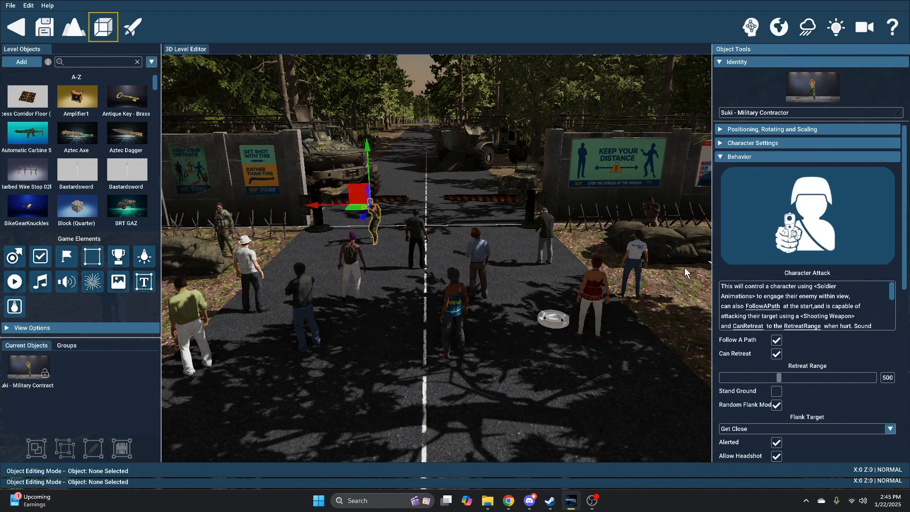
left_click(721, 143)
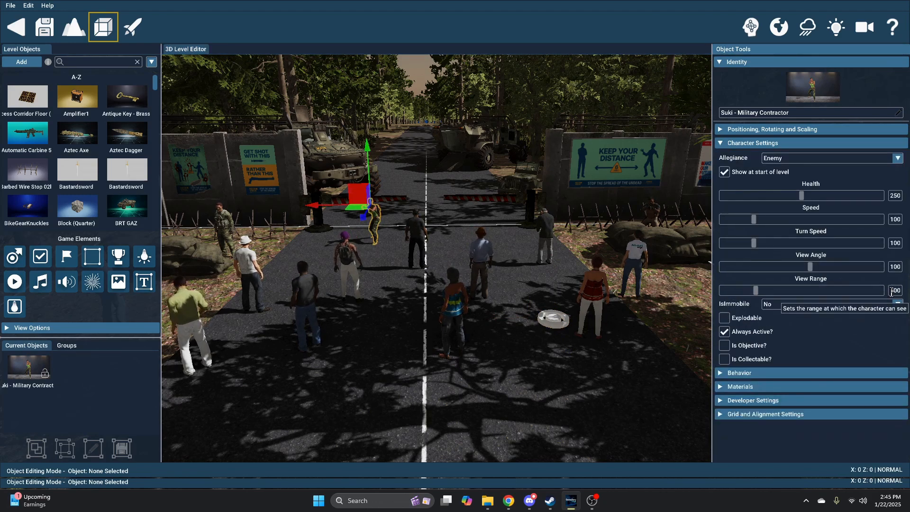
Reselect the trigger zone on the road and show its behavior settings to compare the Hostility Range
left_click(553, 319)
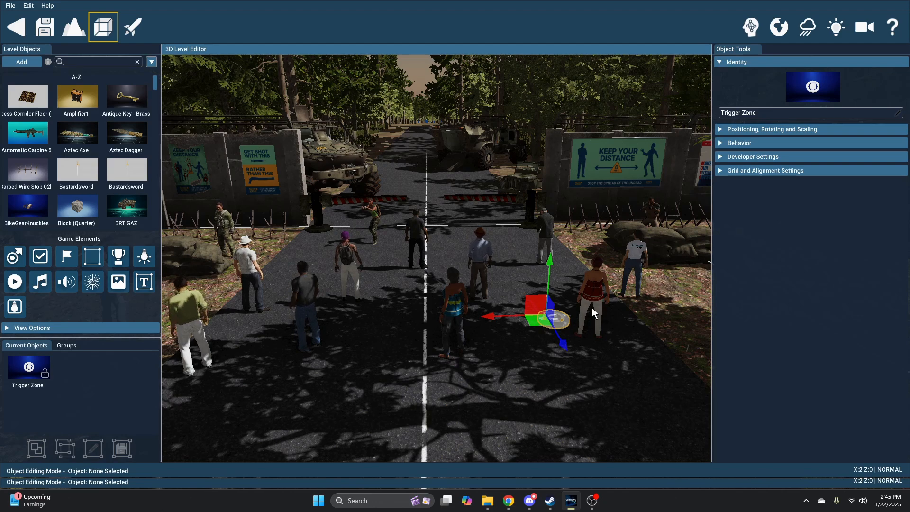
left_click(551, 324)
left_click(556, 318)
left_click(555, 318)
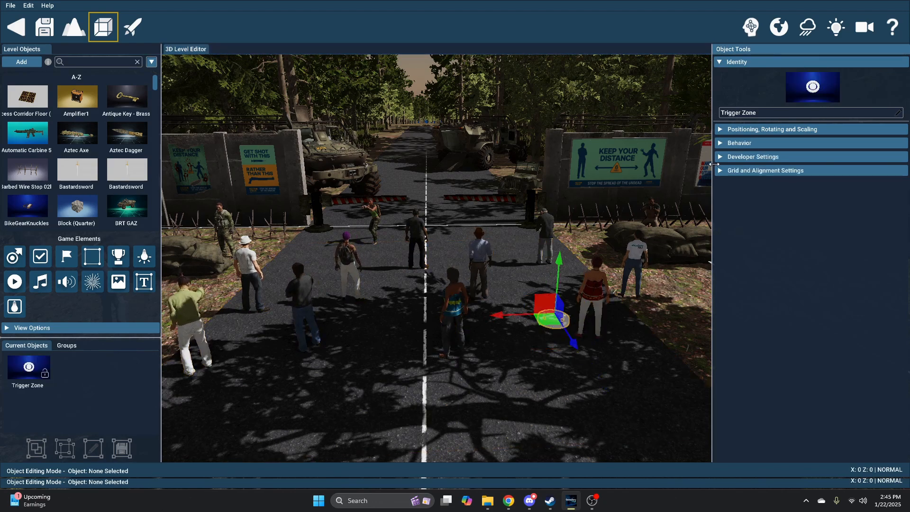
left_click(720, 143)
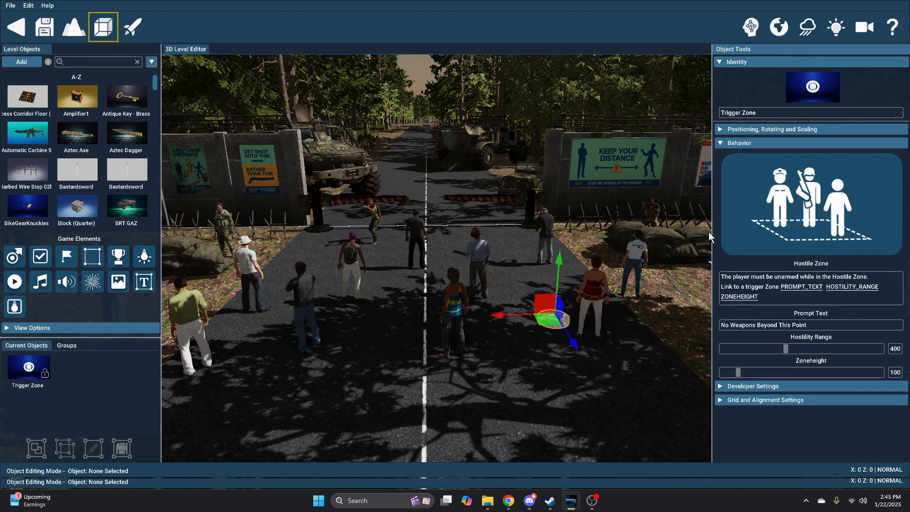